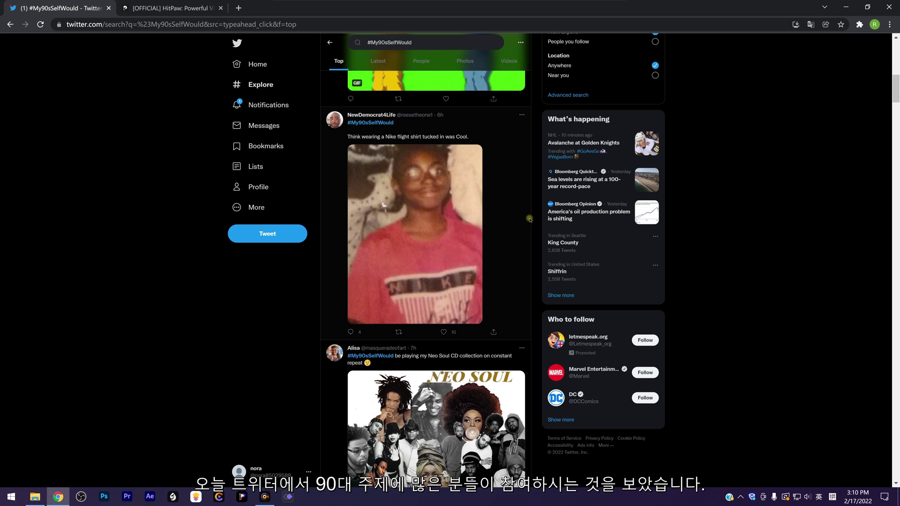
Step: Browse the old photos shared in the top Twitter results for #My90sSelfWould
{"action": "scroll", "coordinate": [556, 243], "scroll_direction": "down", "scroll_amount": 5}
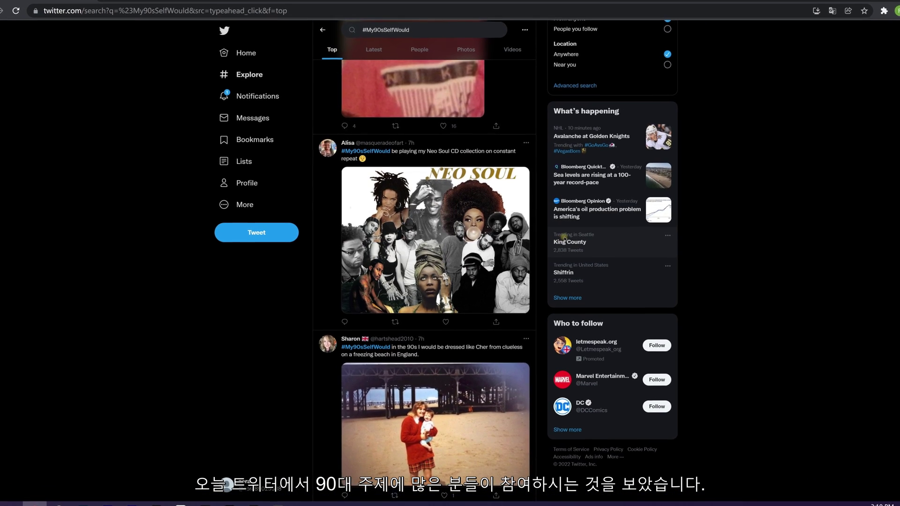
{"action": "scroll", "coordinate": [752, 305], "scroll_direction": "down", "scroll_amount": 3}
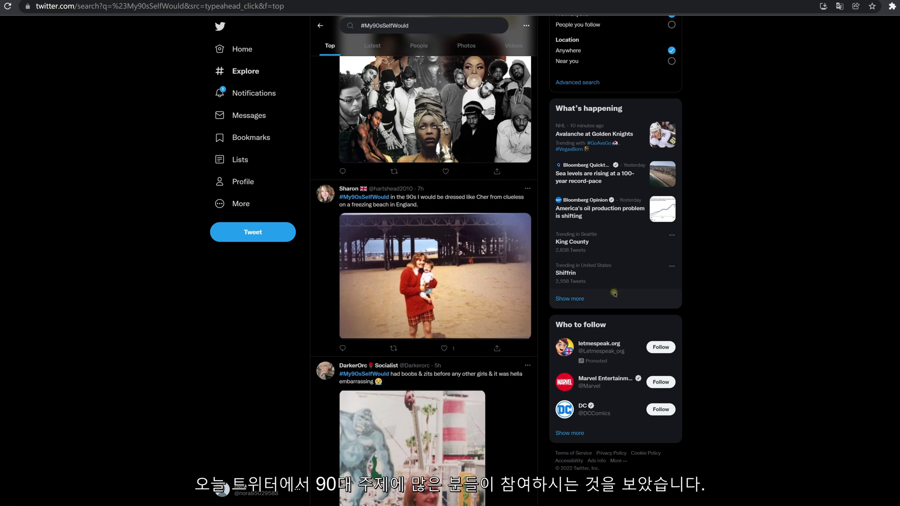
{"action": "scroll", "coordinate": [614, 294], "scroll_direction": "down", "scroll_amount": 6}
{"action": "scroll", "coordinate": [556, 233], "scroll_direction": "down", "scroll_amount": 1}
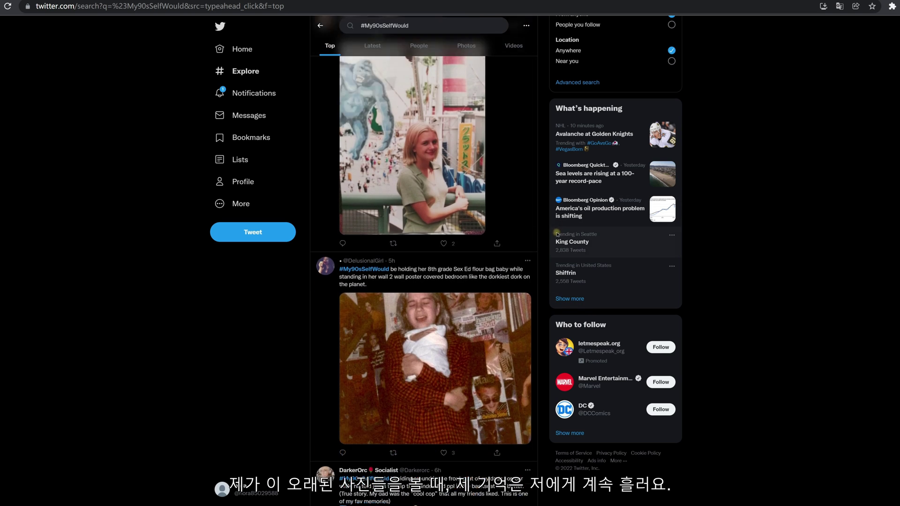
{"action": "scroll", "coordinate": [556, 233], "scroll_direction": "down", "scroll_amount": 4}
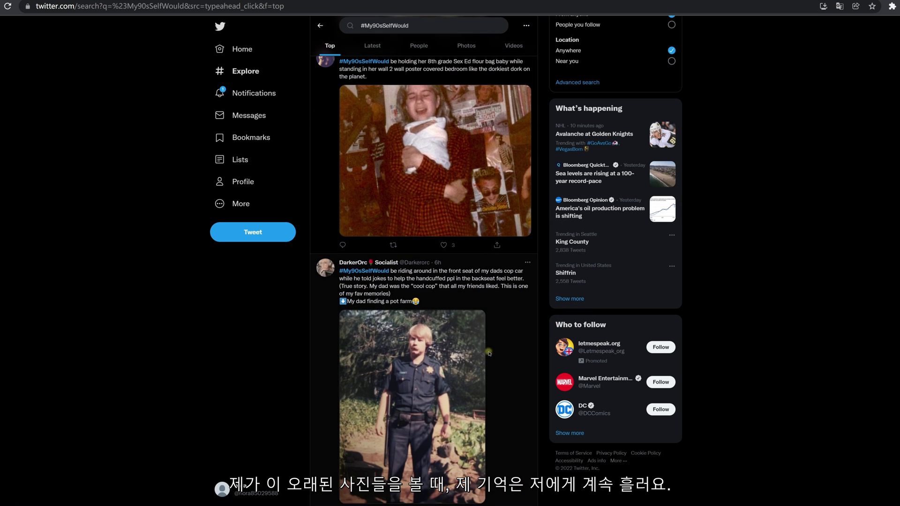
{"action": "scroll", "coordinate": [520, 322], "scroll_direction": "down", "scroll_amount": 2}
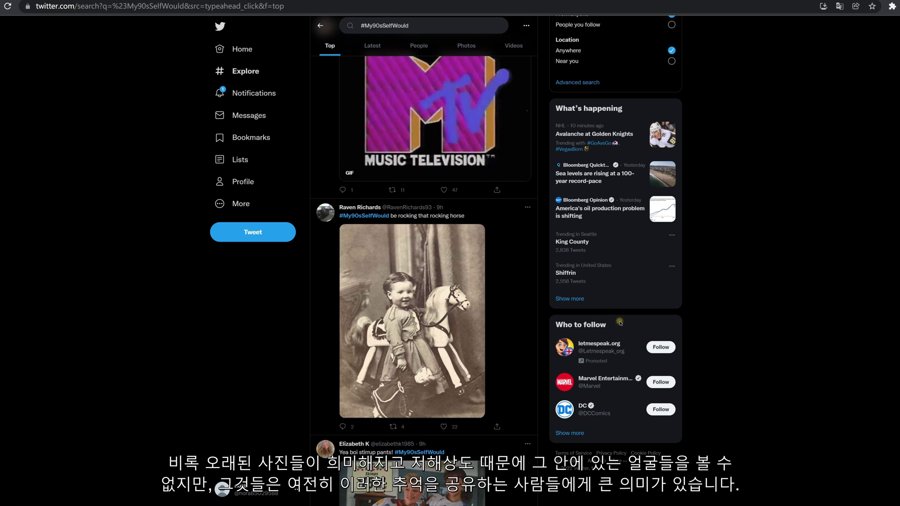
{"action": "scroll", "coordinate": [619, 322], "scroll_direction": "down", "scroll_amount": 2}
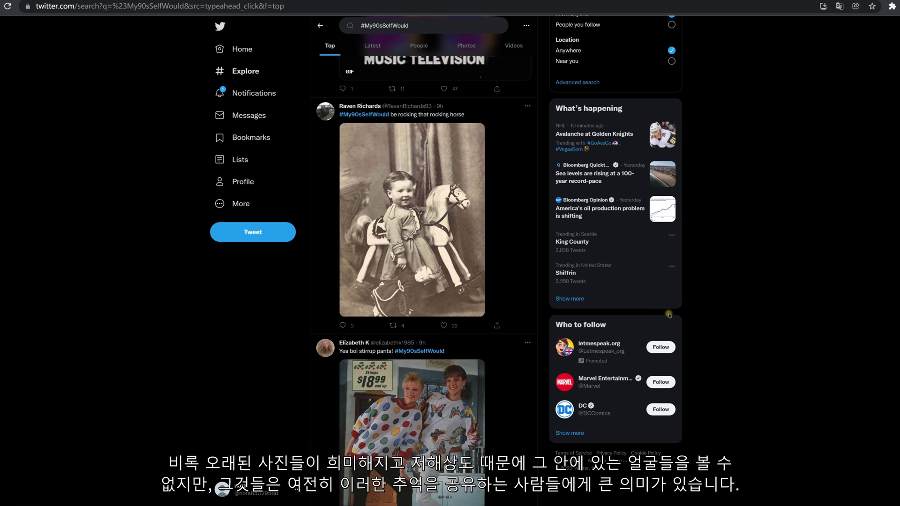
{"action": "scroll", "coordinate": [619, 311], "scroll_direction": "down", "scroll_amount": 10}
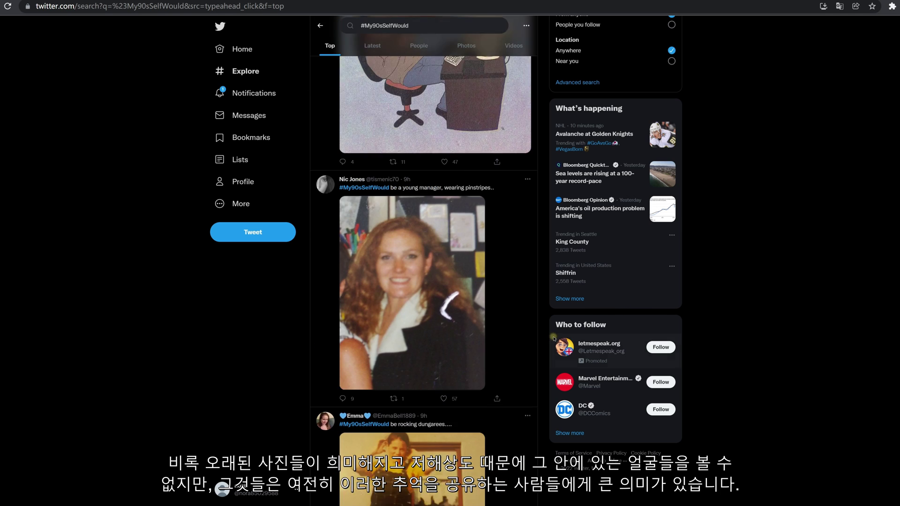
{"action": "scroll", "coordinate": [610, 337], "scroll_direction": "down", "scroll_amount": 7}
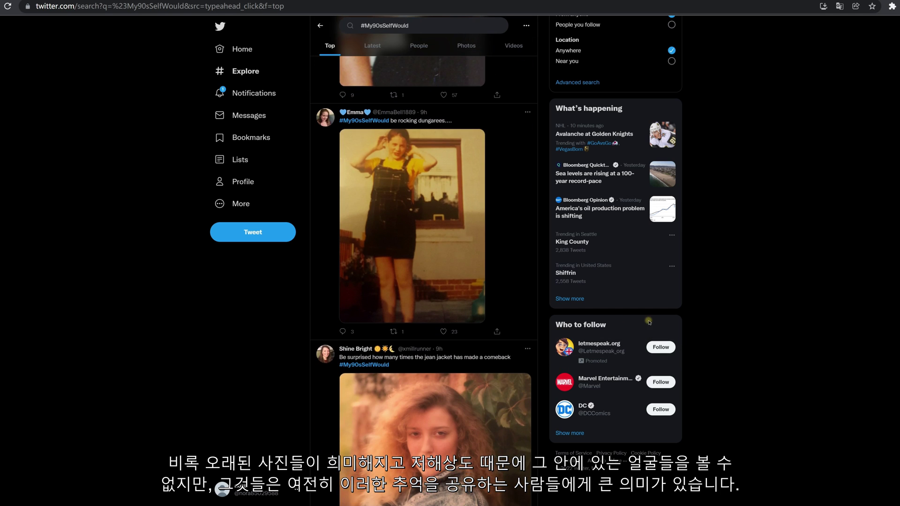
{"action": "scroll", "coordinate": [663, 326], "scroll_direction": "down", "scroll_amount": 3}
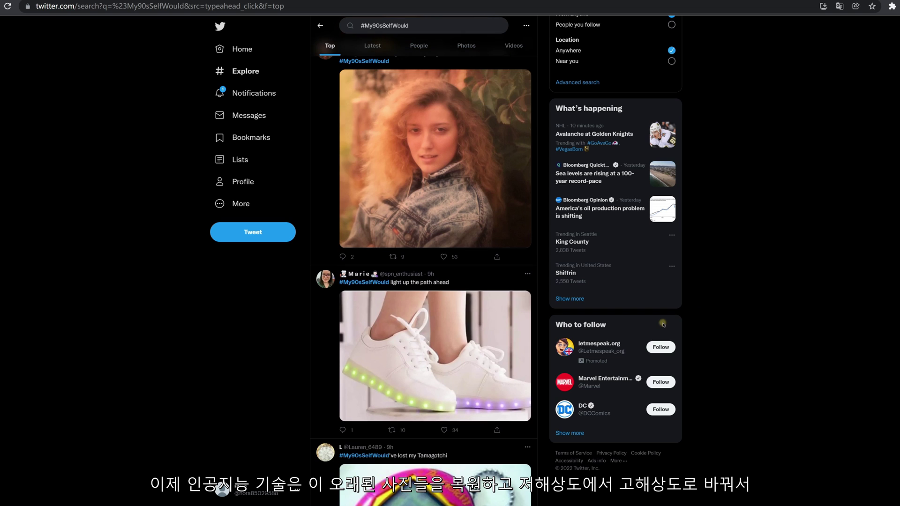
{"action": "scroll", "coordinate": [692, 268], "scroll_direction": "down", "scroll_amount": 10}
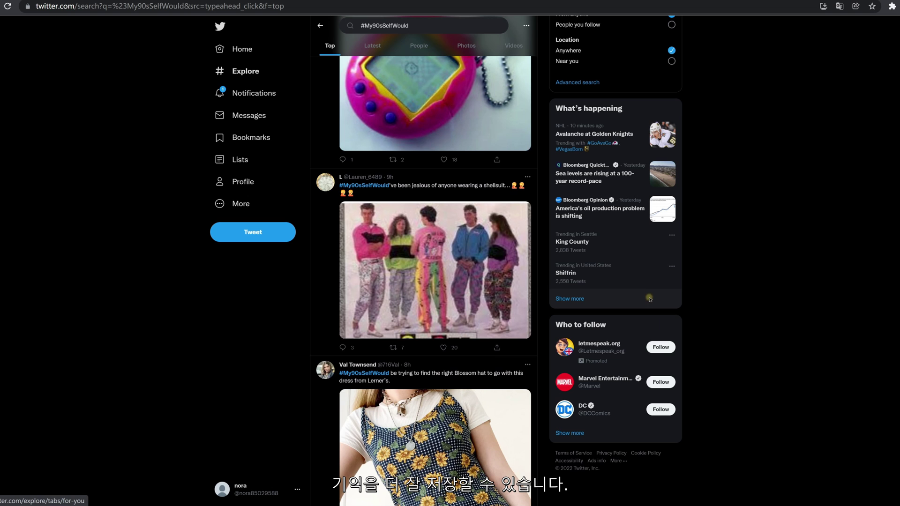
{"action": "scroll", "coordinate": [649, 299], "scroll_direction": "down", "scroll_amount": 13}
{"action": "scroll", "coordinate": [635, 328], "scroll_direction": "down", "scroll_amount": 10}
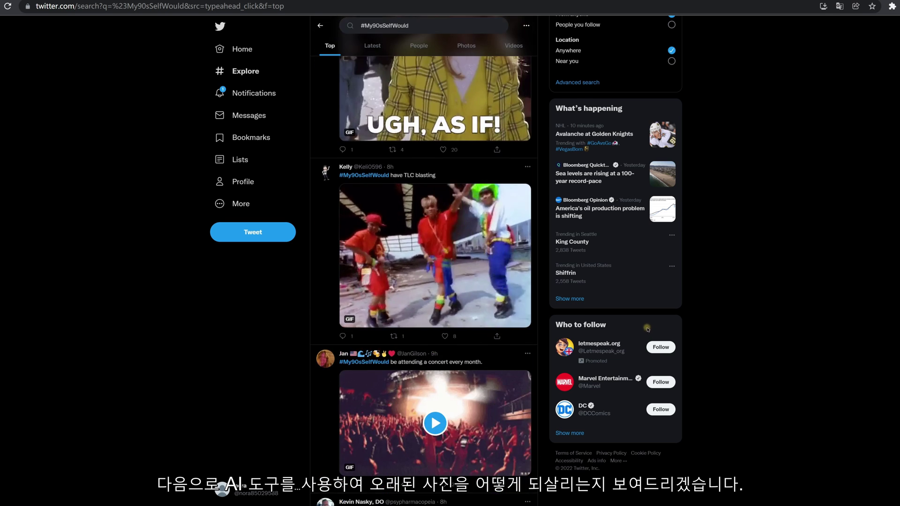
{"action": "scroll", "coordinate": [646, 329], "scroll_direction": "down", "scroll_amount": 6}
{"action": "scroll", "coordinate": [422, 262], "scroll_direction": "down", "scroll_amount": 15}
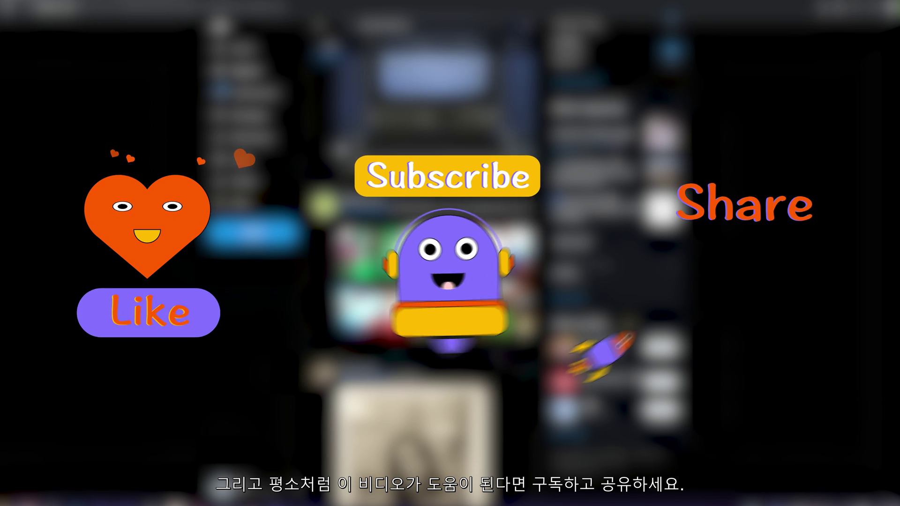
{"action": "scroll", "coordinate": [626, 323], "scroll_direction": "down", "scroll_amount": 4}
{"action": "scroll", "coordinate": [609, 322], "scroll_direction": "down", "scroll_amount": 2}
{"action": "scroll", "coordinate": [604, 322], "scroll_direction": "up", "scroll_amount": 1}
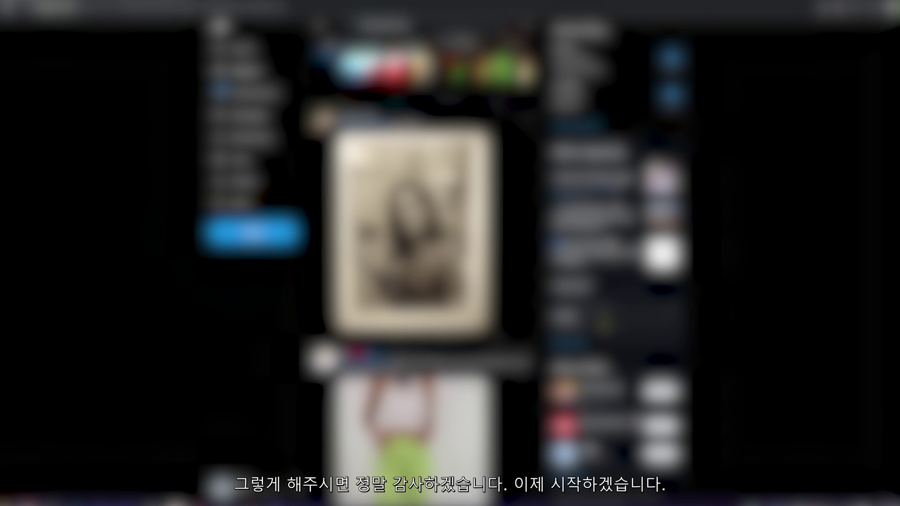
{"action": "scroll", "coordinate": [426, 262], "scroll_direction": "up", "scroll_amount": 2}
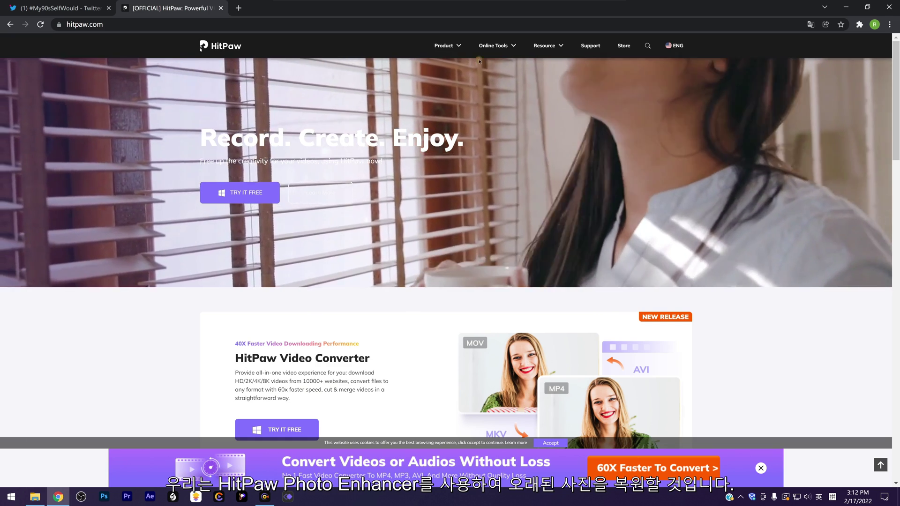
Step: Open the HitPaw Photo Enhancer product page on hitpaw.com
{"action": "mouse_move", "coordinate": [453, 51]}
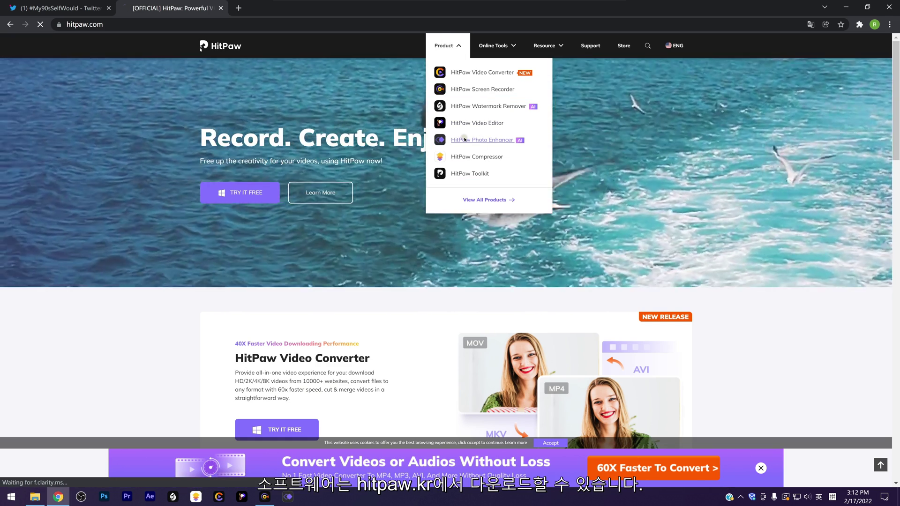
{"action": "left_click", "coordinate": [465, 139]}
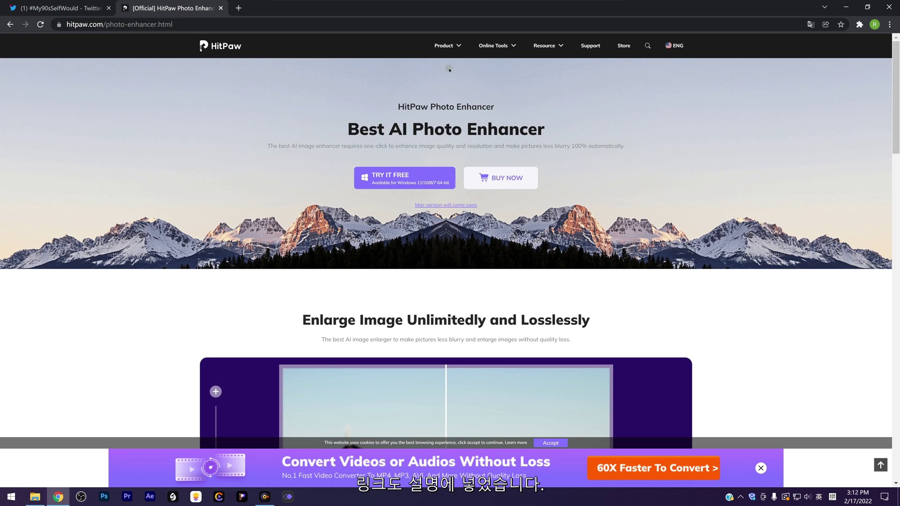
{"action": "scroll", "coordinate": [677, 156], "scroll_direction": "down", "scroll_amount": 3}
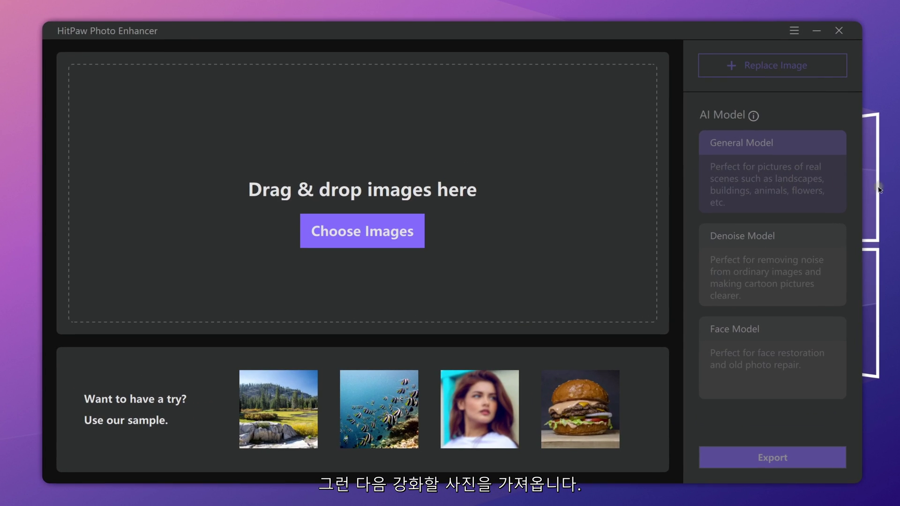
Step: In HitPaw Photo Enhancer, import the angel-wings portrait b6ad5146-6bd6-4bb2-8e71-2f68dbb188da.jpg
{"action": "left_click", "coordinate": [352, 230]}
{"action": "left_click", "coordinate": [295, 225]}
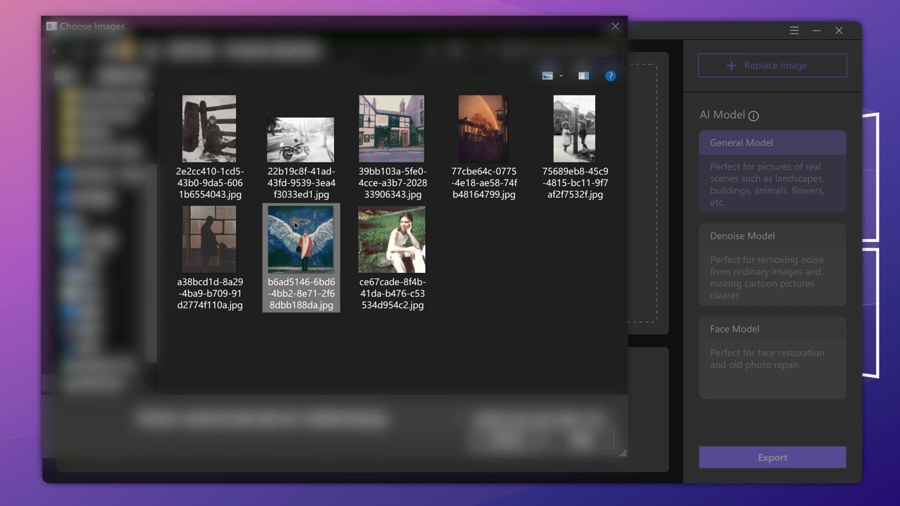
{"action": "left_click", "coordinate": [507, 432]}
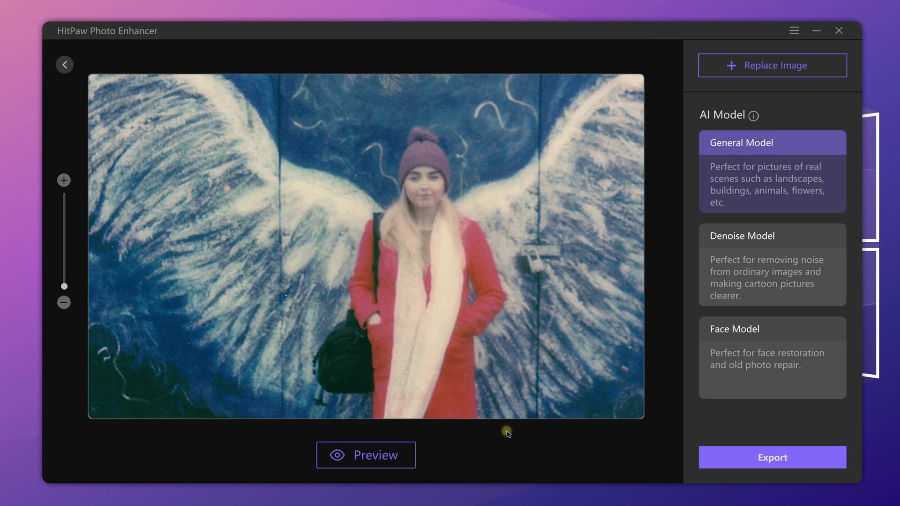
Step: Examine the imported photo up close, checking the woman's blurry face and the painted wings around her
{"action": "left_click_drag", "start_coordinate": [451, 230], "coordinate": [391, 315]}
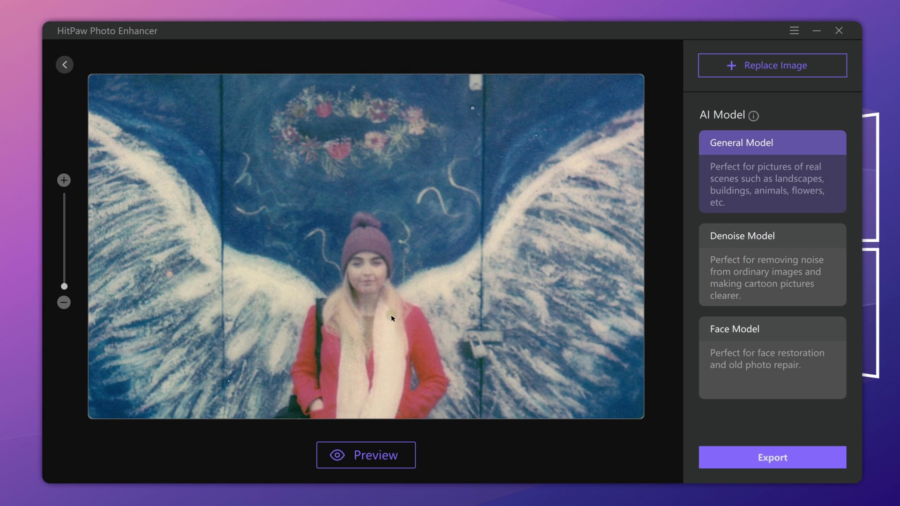
{"action": "left_click_drag", "start_coordinate": [421, 352], "coordinate": [407, 250]}
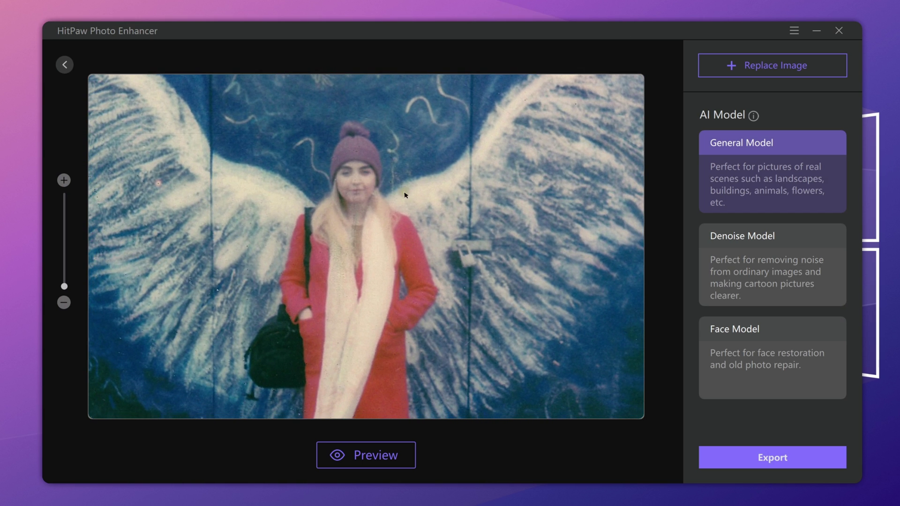
{"action": "scroll", "coordinate": [359, 195], "scroll_direction": "up", "scroll_amount": 4}
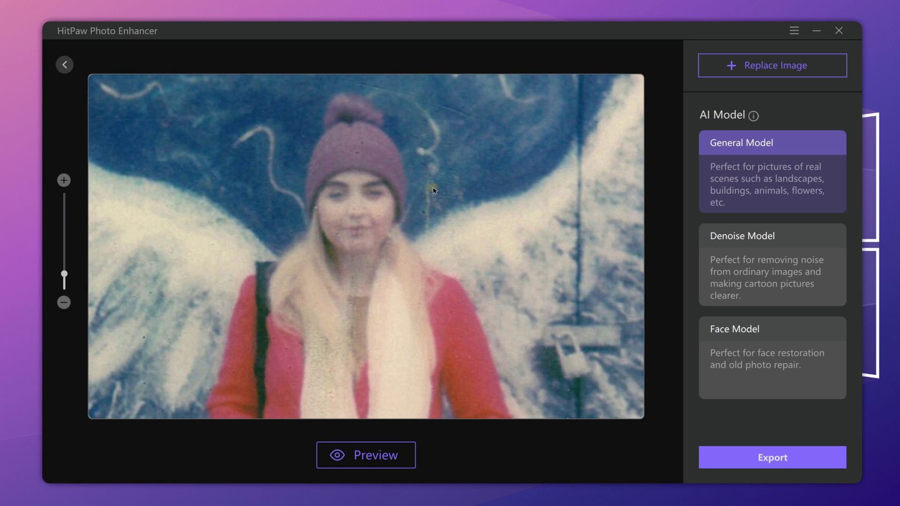
{"action": "left_click_drag", "start_coordinate": [433, 188], "coordinate": [436, 200]}
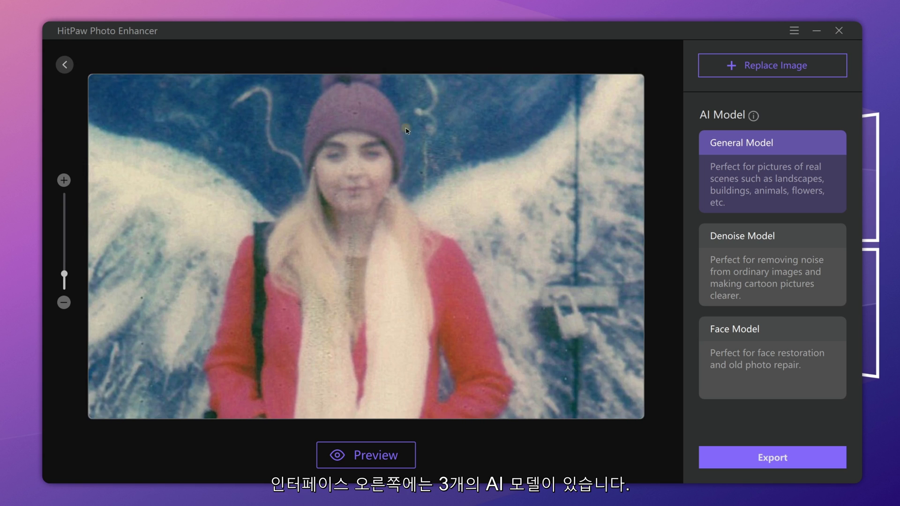
{"action": "left_click_drag", "start_coordinate": [425, 127], "coordinate": [436, 200]}
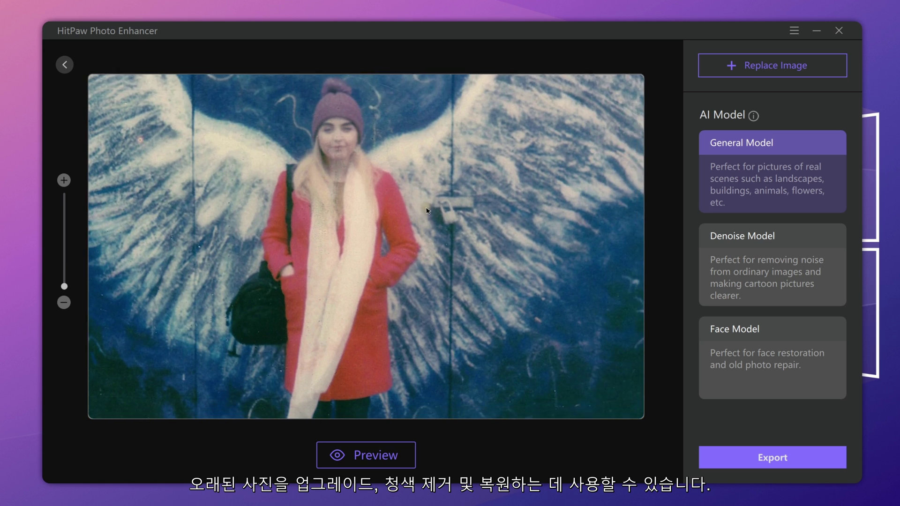
{"action": "left_click_drag", "start_coordinate": [426, 207], "coordinate": [444, 191]}
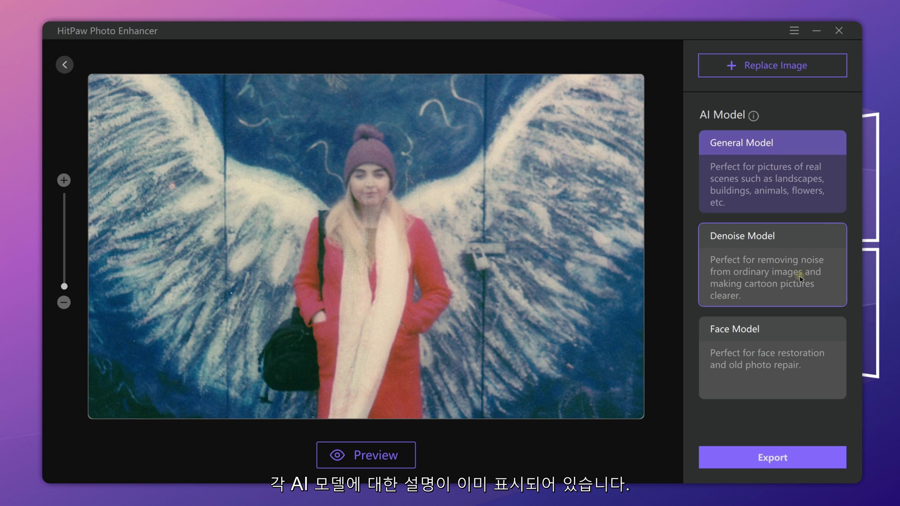
{"action": "left_click", "coordinate": [764, 286]}
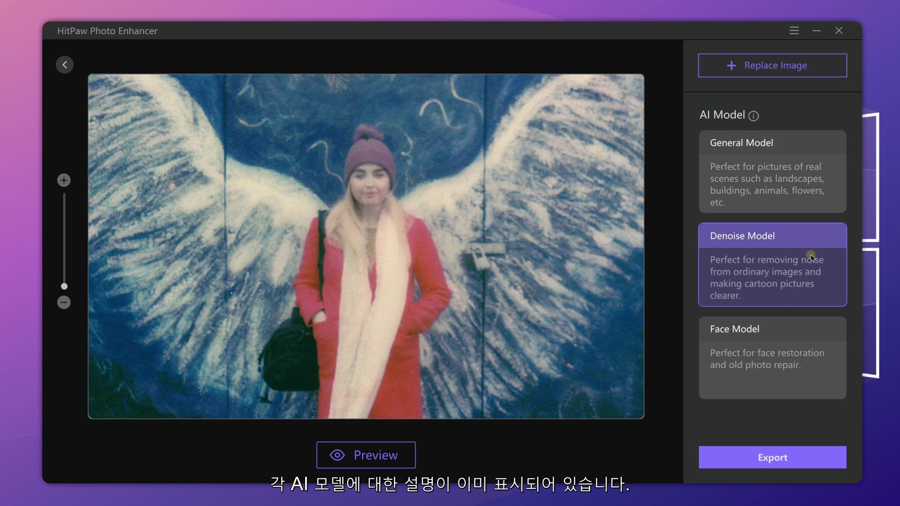
{"action": "left_click", "coordinate": [759, 328]}
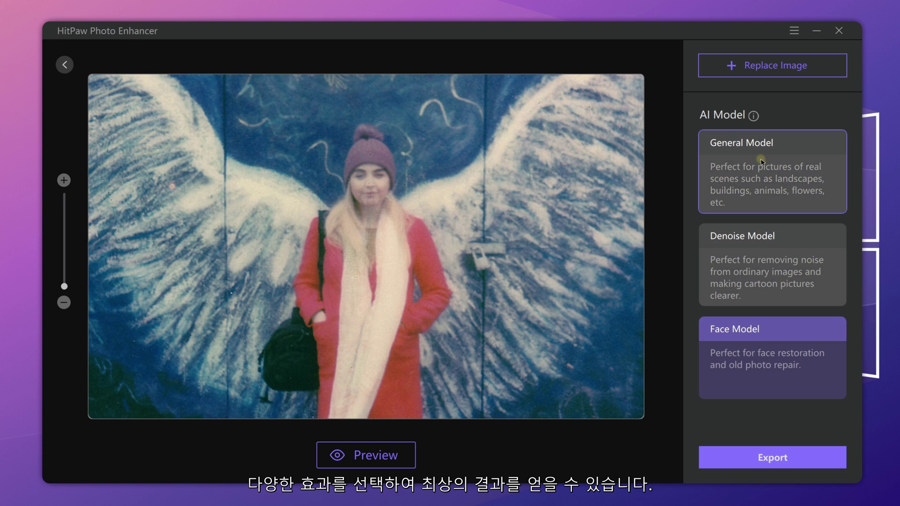
{"action": "left_click", "coordinate": [756, 143]}
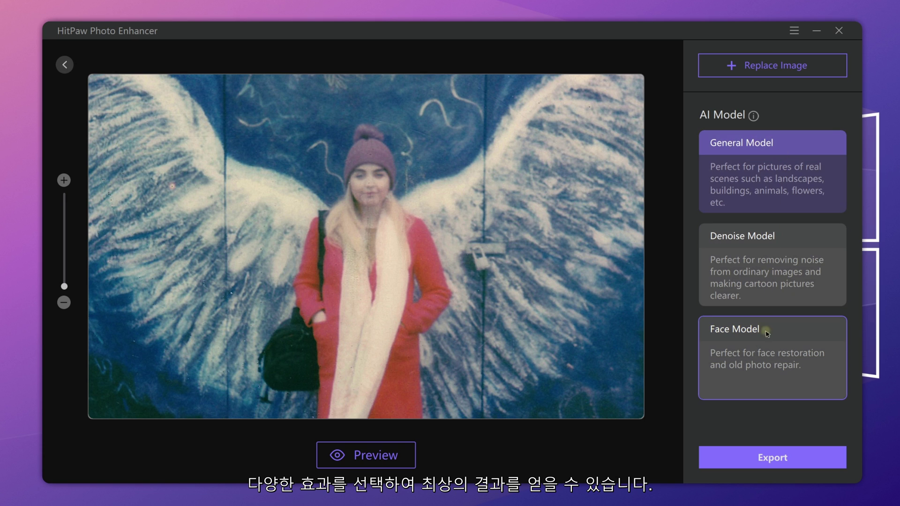
Step: Select the Face Model for the portrait and generate a preview of the enhanced result
{"action": "left_click", "coordinate": [770, 365]}
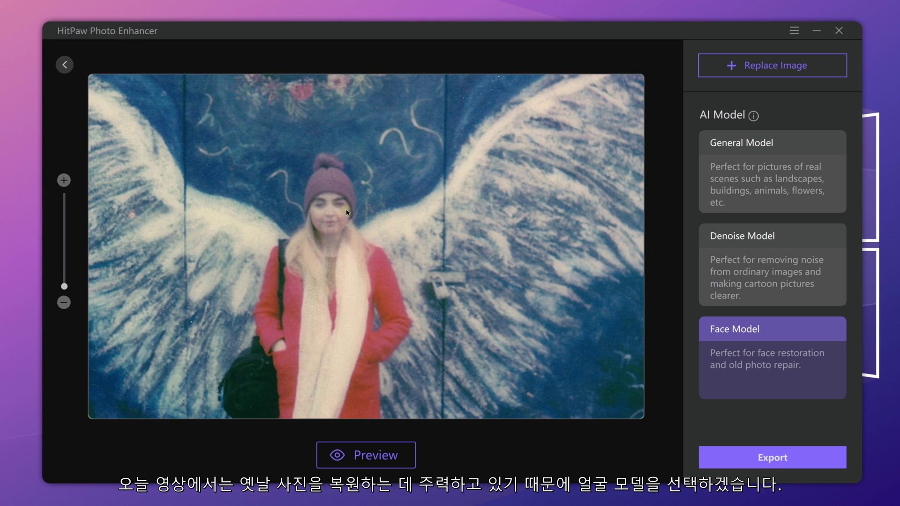
{"action": "left_click", "coordinate": [375, 453]}
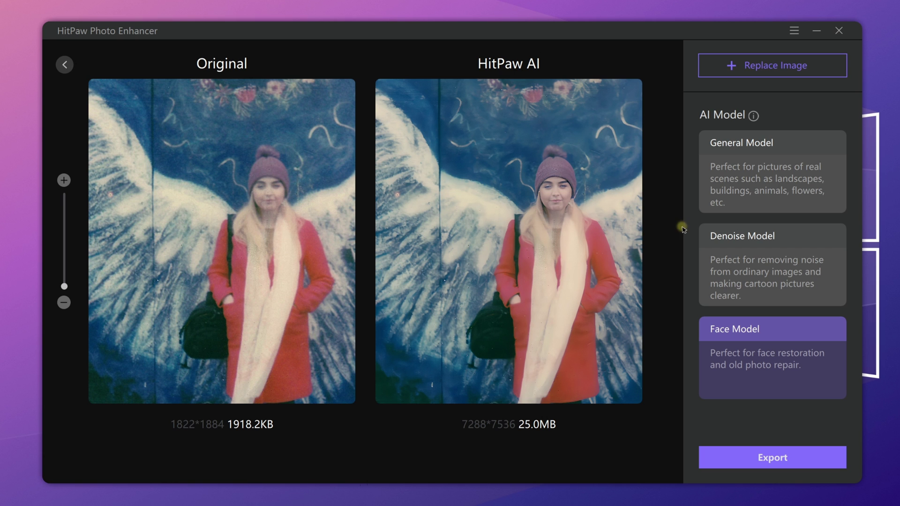
Step: Compare the original and enhanced versions up close, focusing on the sharpness of the woman's face
{"action": "left_click_drag", "start_coordinate": [528, 220], "coordinate": [518, 174]}
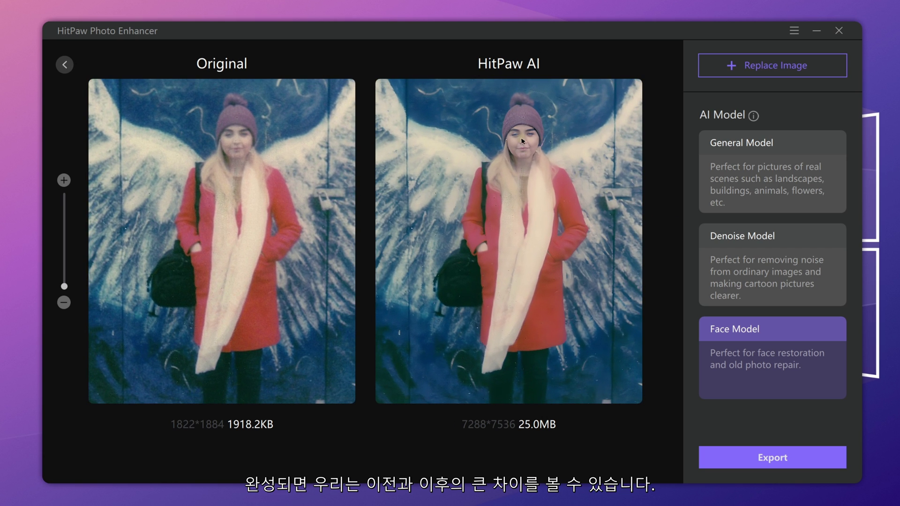
{"action": "scroll", "coordinate": [538, 211], "scroll_direction": "up", "scroll_amount": 3}
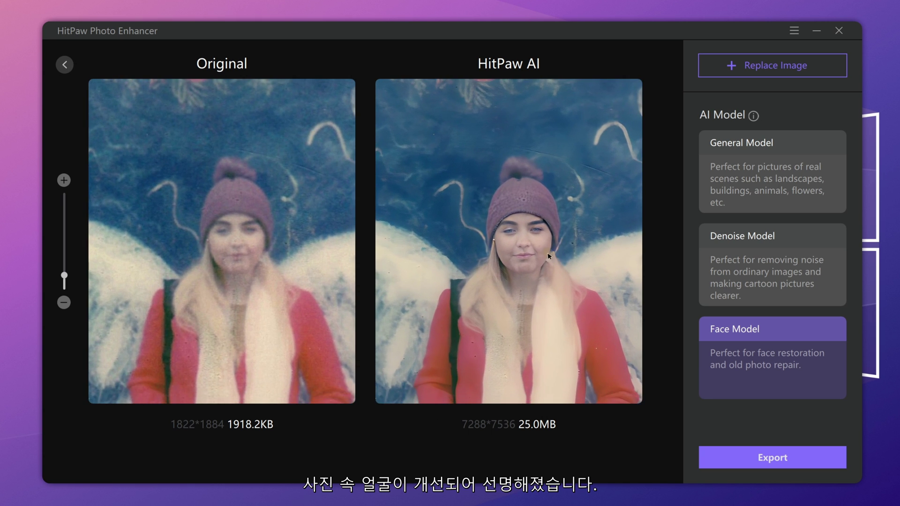
{"action": "scroll", "coordinate": [530, 295], "scroll_direction": "up", "scroll_amount": 2}
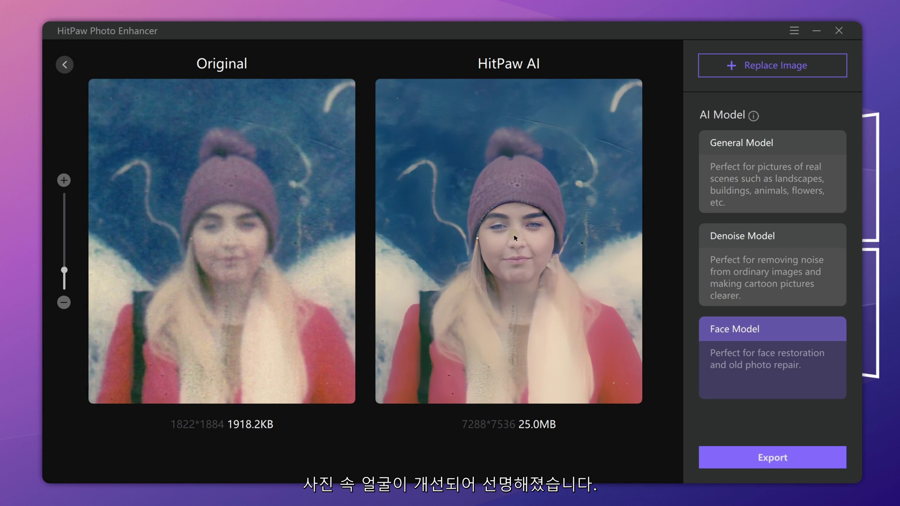
{"action": "scroll", "coordinate": [515, 238], "scroll_direction": "up", "scroll_amount": 3}
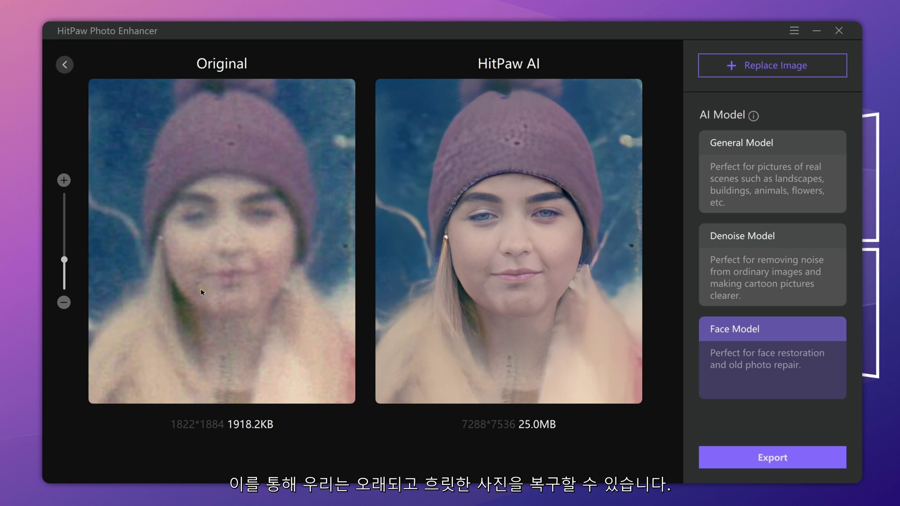
{"action": "scroll", "coordinate": [581, 277], "scroll_direction": "down", "scroll_amount": 8}
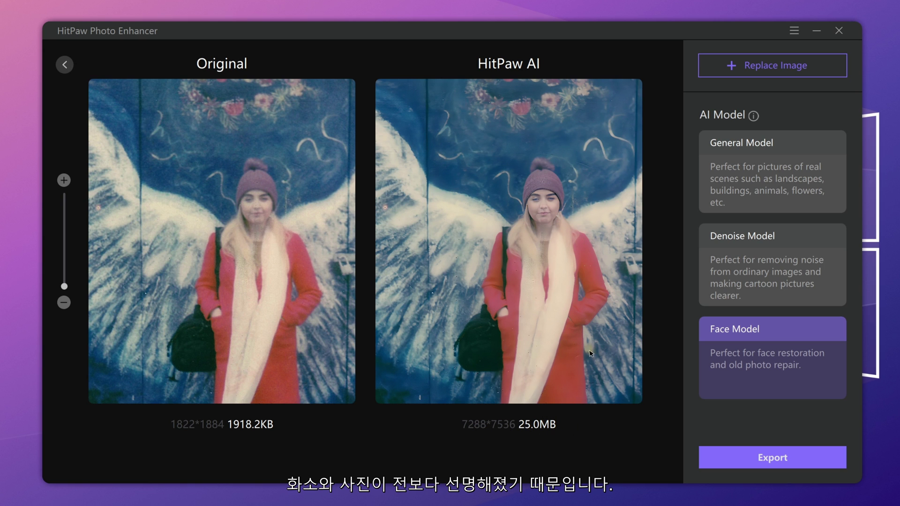
Step: Export the enhanced angel-wings portrait as a JPG image, replacing the suggested file name
{"action": "left_click", "coordinate": [785, 449]}
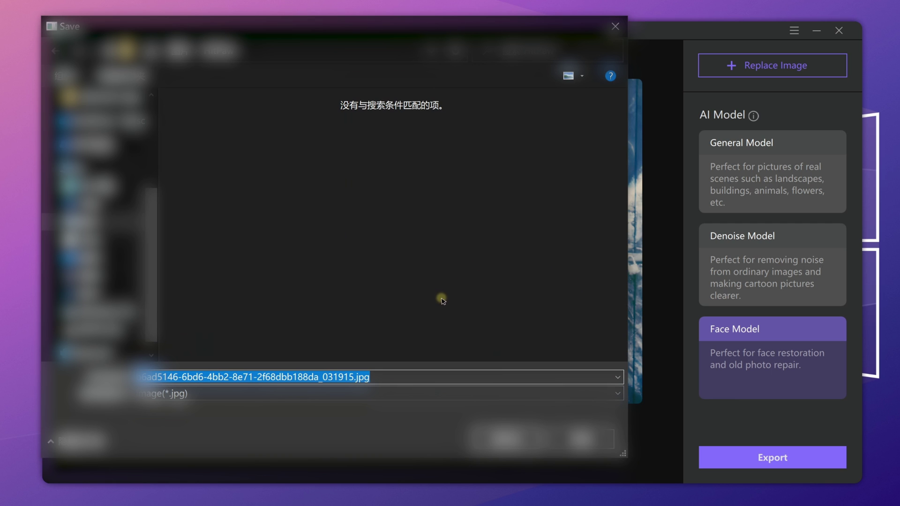
{"action": "key", "text": "BackSpace"}
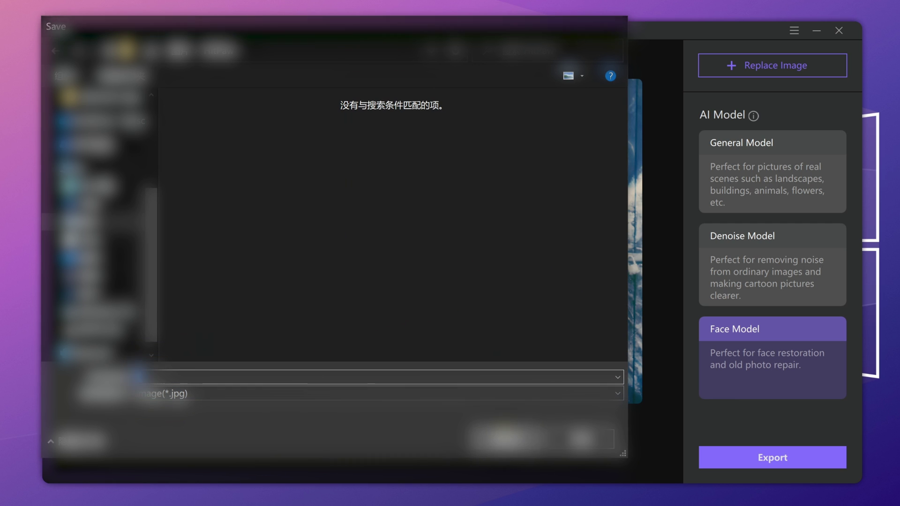
{"action": "left_click", "coordinate": [504, 434]}
{"action": "left_click", "coordinate": [570, 290]}
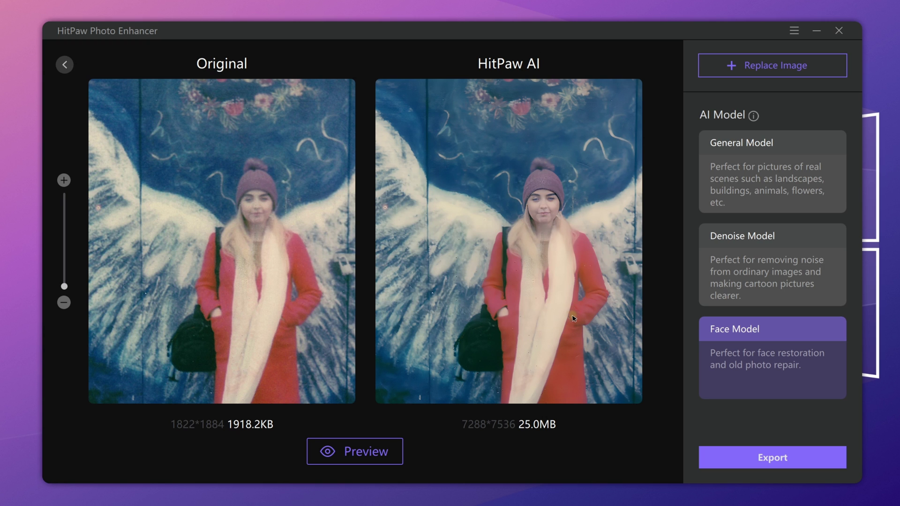
Step: Replace the image with ce67cade-8f4b-41da-b476-c53534d954c2.jpg and generate a preview of it with the Face Model
{"action": "left_click", "coordinate": [715, 66]}
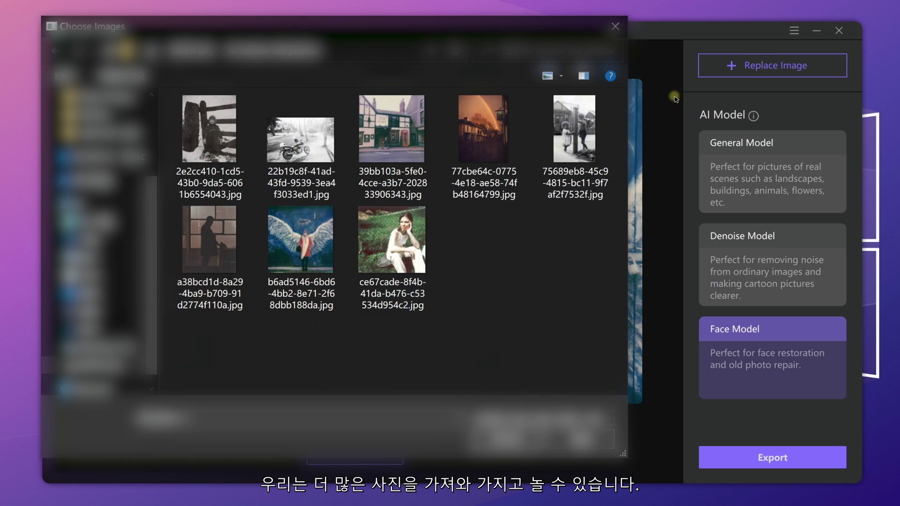
{"action": "left_click", "coordinate": [373, 258]}
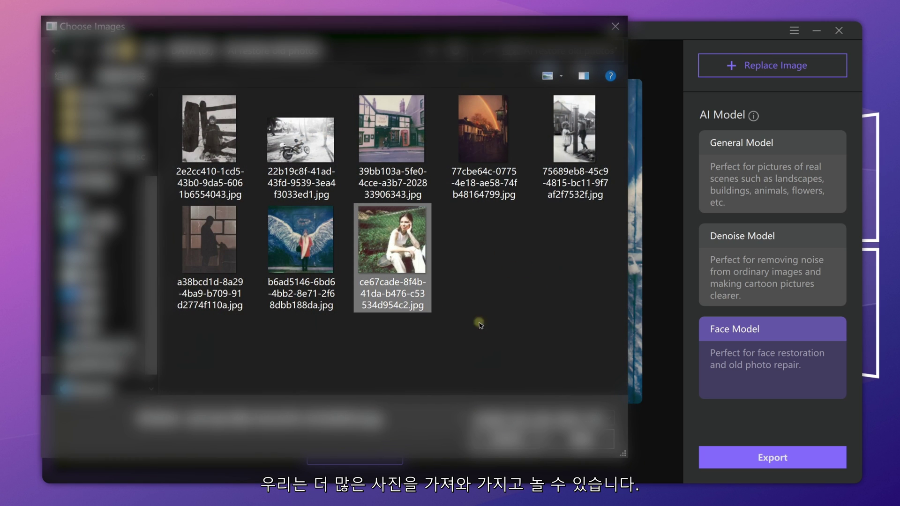
{"action": "left_click", "coordinate": [505, 419]}
{"action": "left_click", "coordinate": [505, 438]}
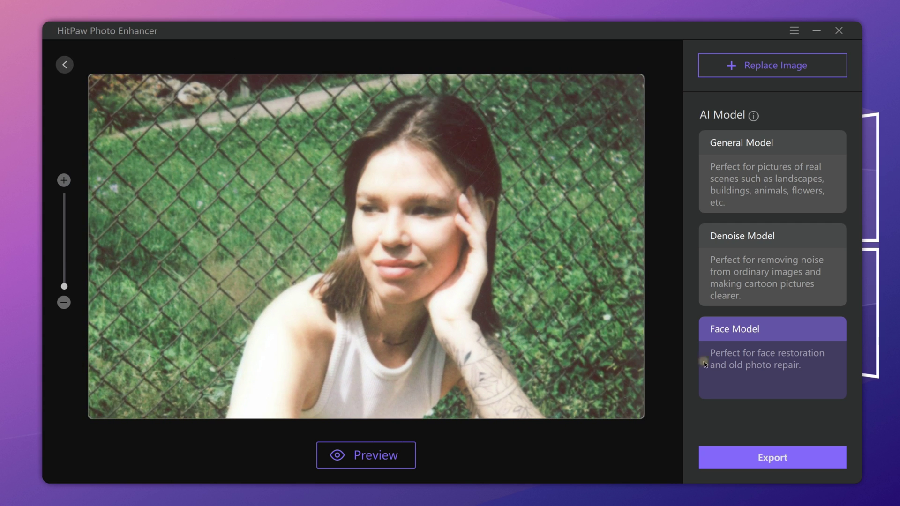
{"action": "left_click", "coordinate": [775, 373]}
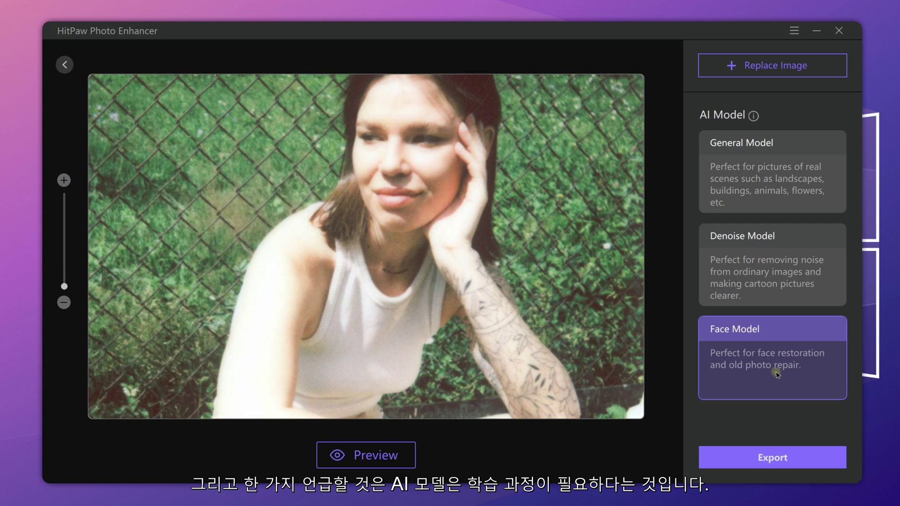
{"action": "left_click", "coordinate": [365, 455]}
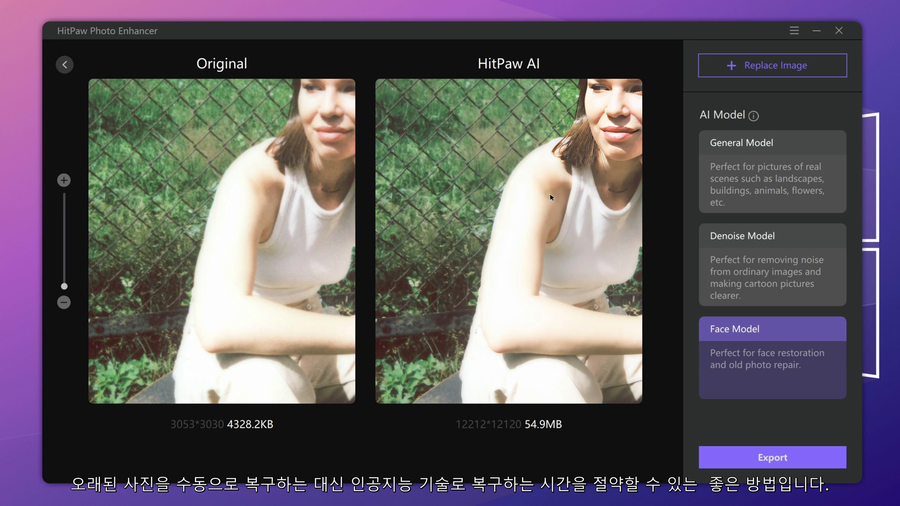
Step: Compare the original and enhanced versions of the woman by the fence, checking her face, tattooed arm, hand and clothing
{"action": "left_click_drag", "start_coordinate": [583, 203], "coordinate": [477, 279]}
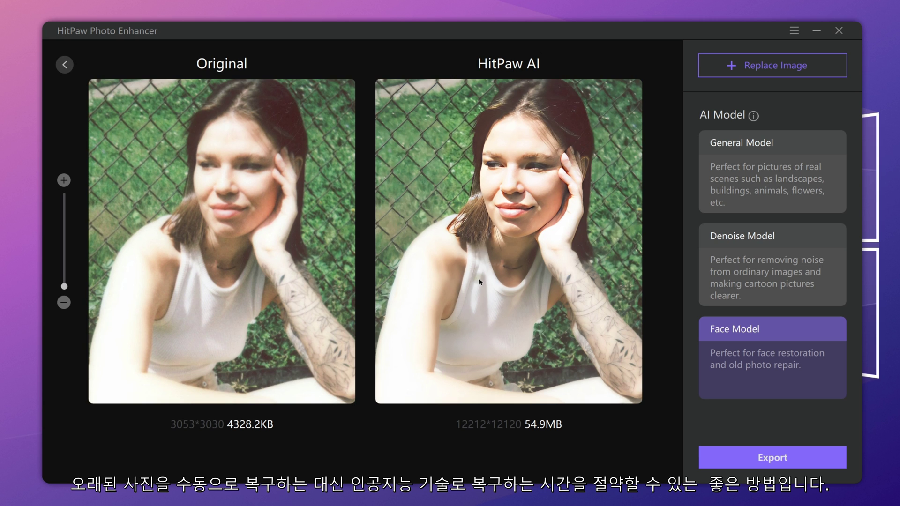
{"action": "left_click_drag", "start_coordinate": [577, 270], "coordinate": [563, 205]}
{"action": "left_click_drag", "start_coordinate": [599, 355], "coordinate": [560, 213]}
{"action": "left_click_drag", "start_coordinate": [572, 283], "coordinate": [546, 299]}
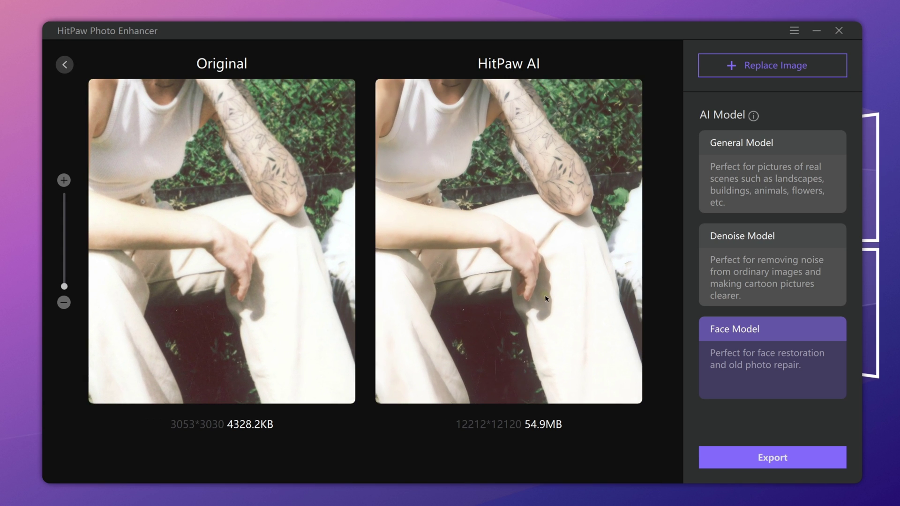
{"action": "left_click_drag", "start_coordinate": [436, 186], "coordinate": [528, 357]}
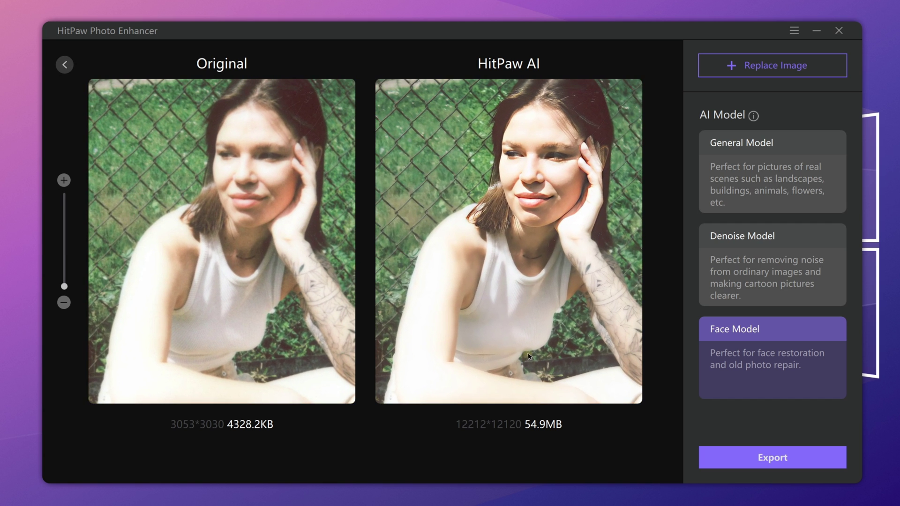
{"action": "left_click_drag", "start_coordinate": [558, 281], "coordinate": [562, 317]}
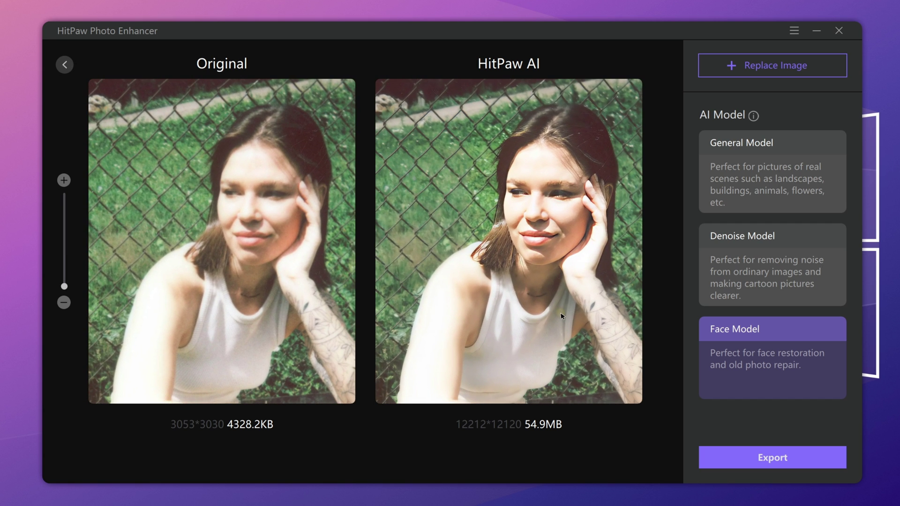
{"action": "scroll", "coordinate": [557, 320], "scroll_direction": "up", "scroll_amount": 5}
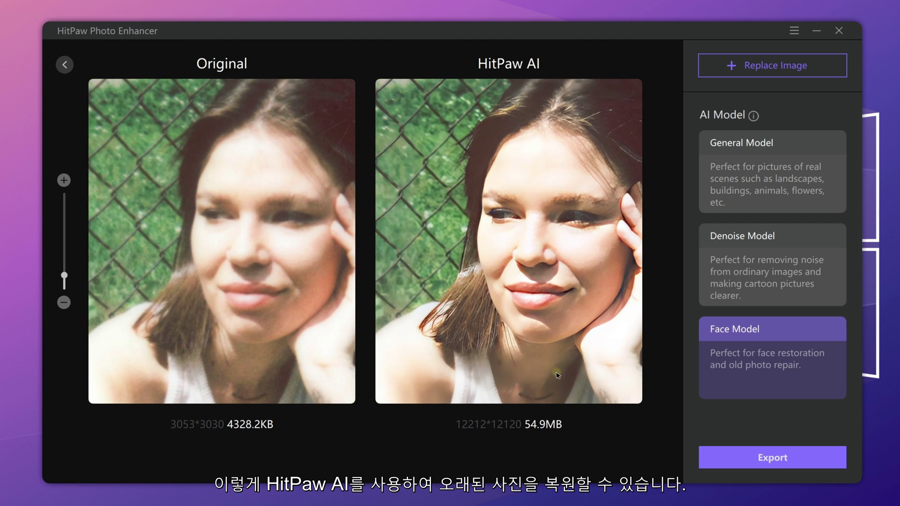
{"action": "left_click_drag", "start_coordinate": [557, 374], "coordinate": [535, 361]}
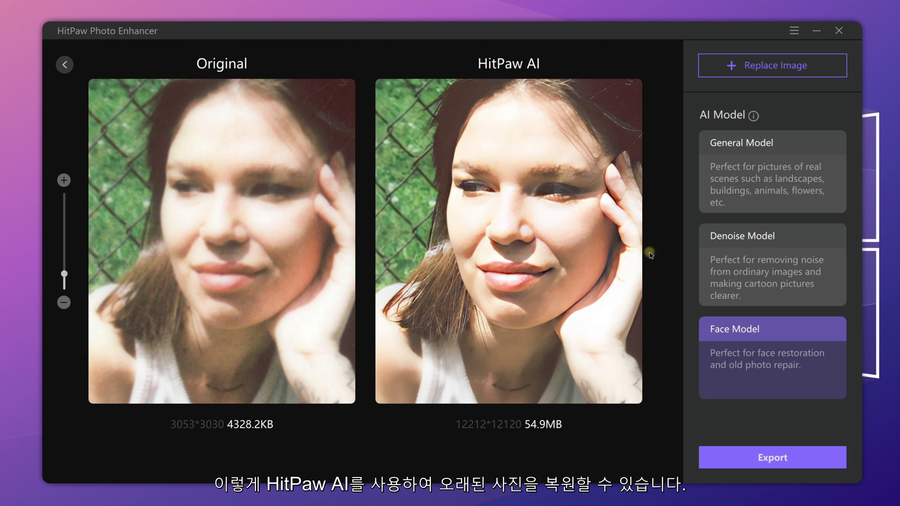
{"action": "scroll", "coordinate": [589, 253], "scroll_direction": "down", "scroll_amount": 2}
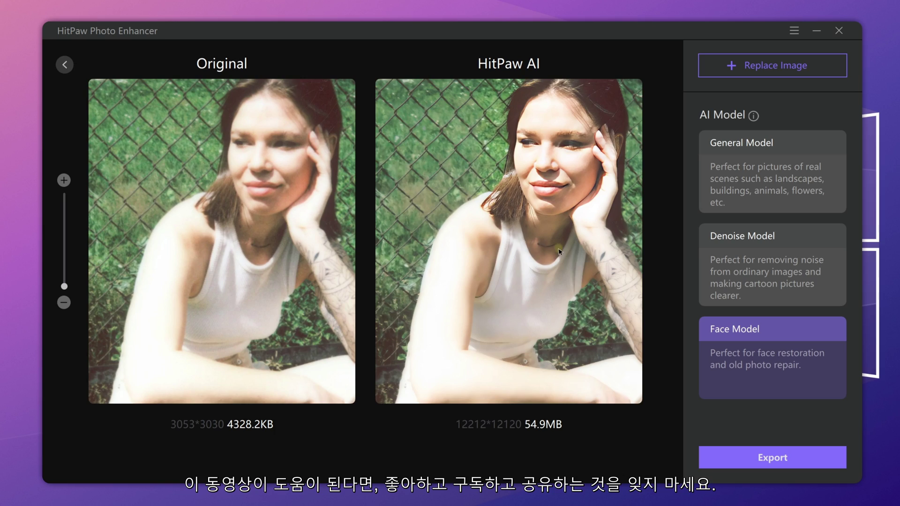